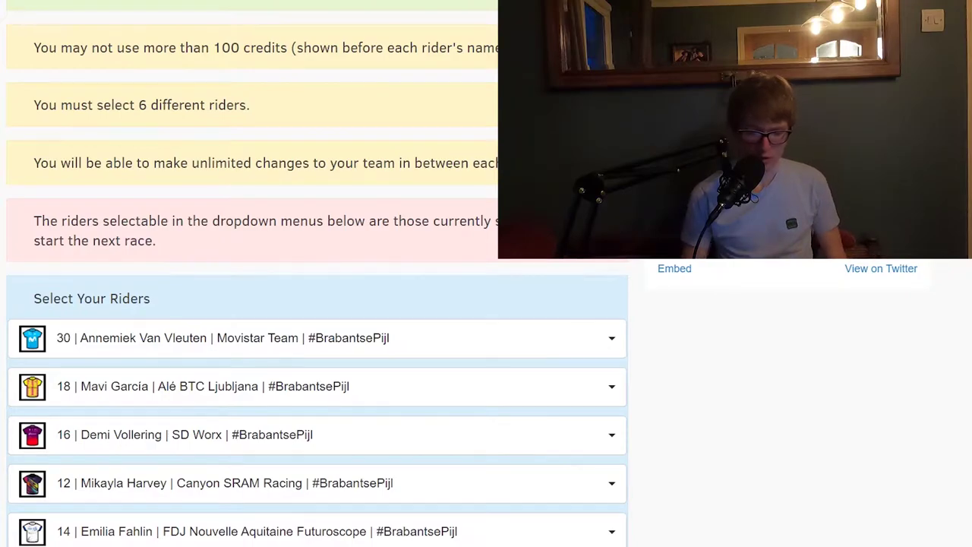
Step: Review the six selected riders and examine the highest-priced alternatives for the first and second rider slots
{"action": "scroll", "coordinate": [463, 275], "scroll_direction": "down", "scroll_amount": 1}
{"action": "scroll", "coordinate": [316, 304], "scroll_direction": "down", "scroll_amount": 1}
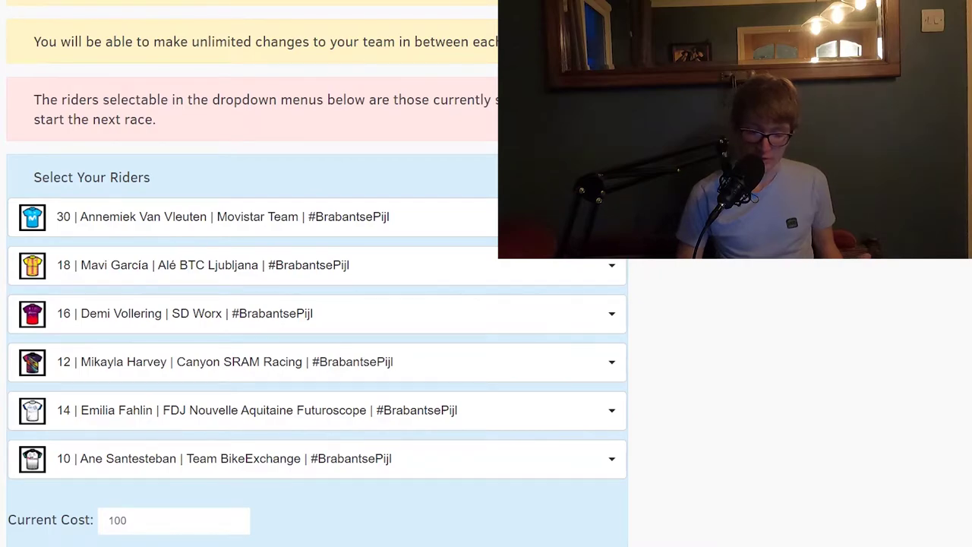
{"action": "left_click", "coordinate": [304, 216]}
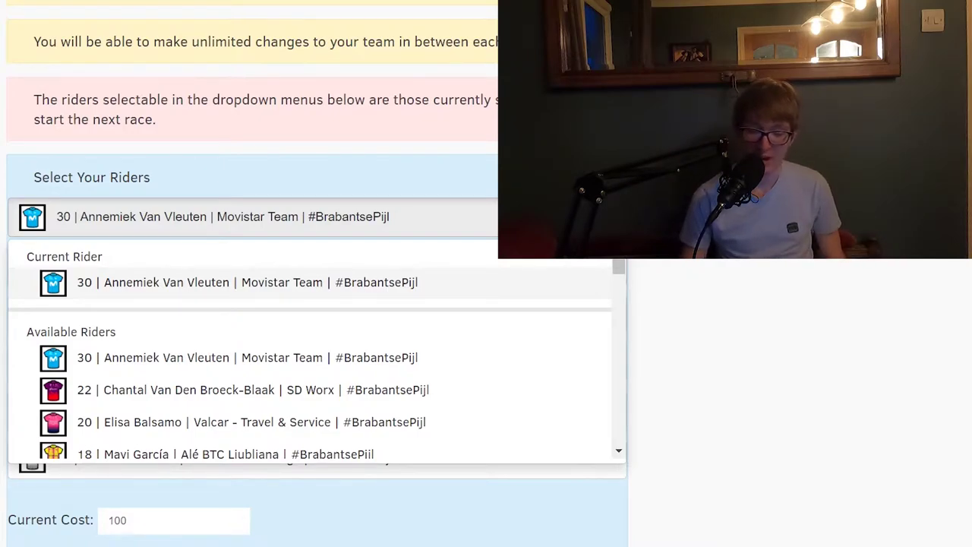
{"action": "key", "text": "Escape"}
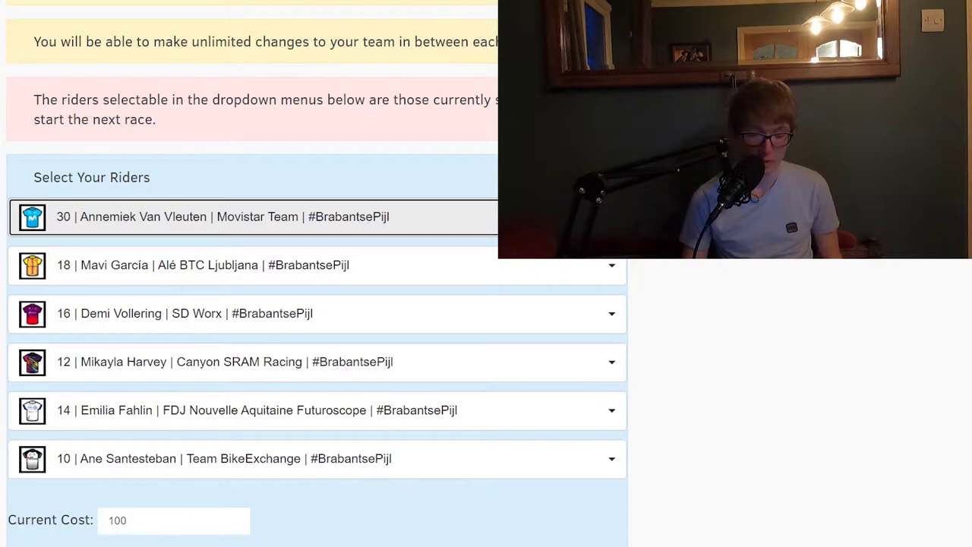
{"action": "scroll", "coordinate": [361, 273], "scroll_direction": "down", "scroll_amount": 1}
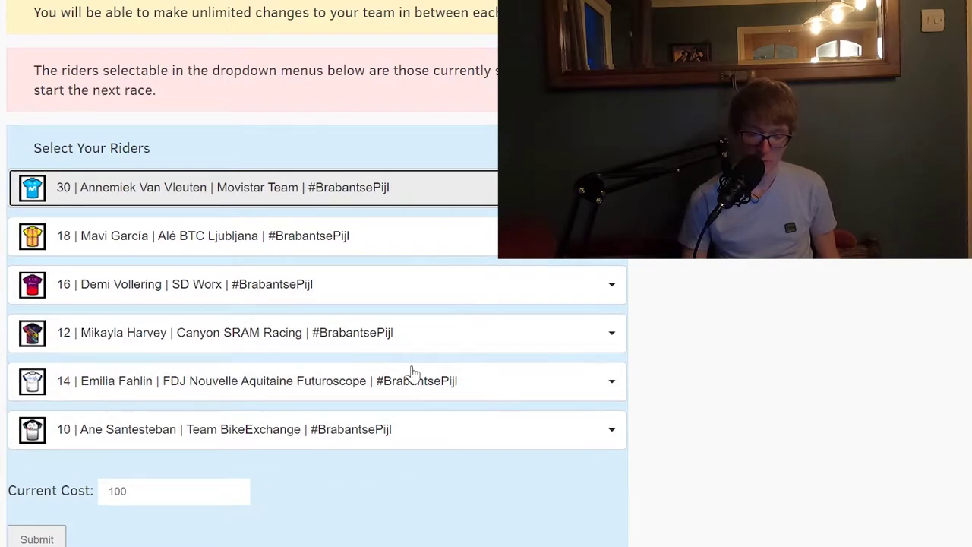
{"action": "left_click", "coordinate": [481, 244]}
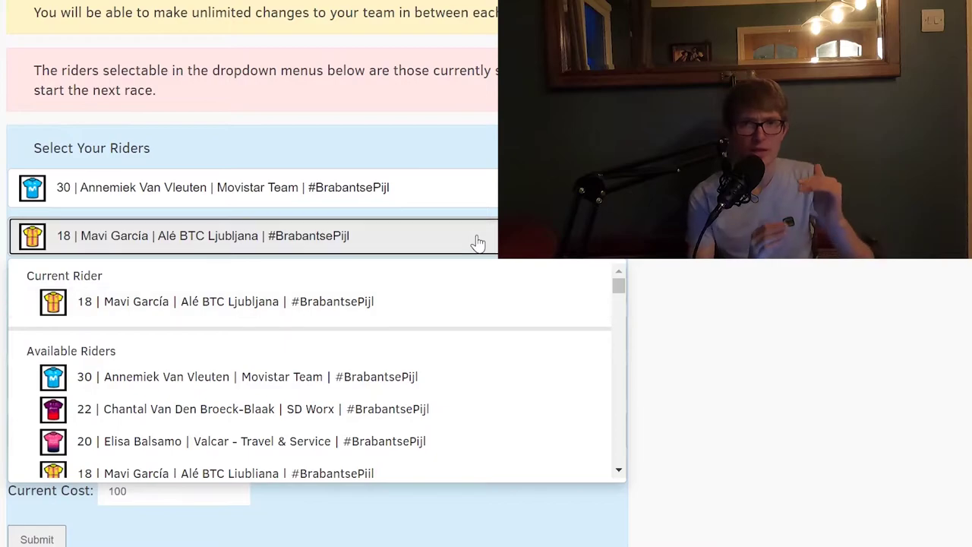
{"action": "left_click", "coordinate": [478, 242]}
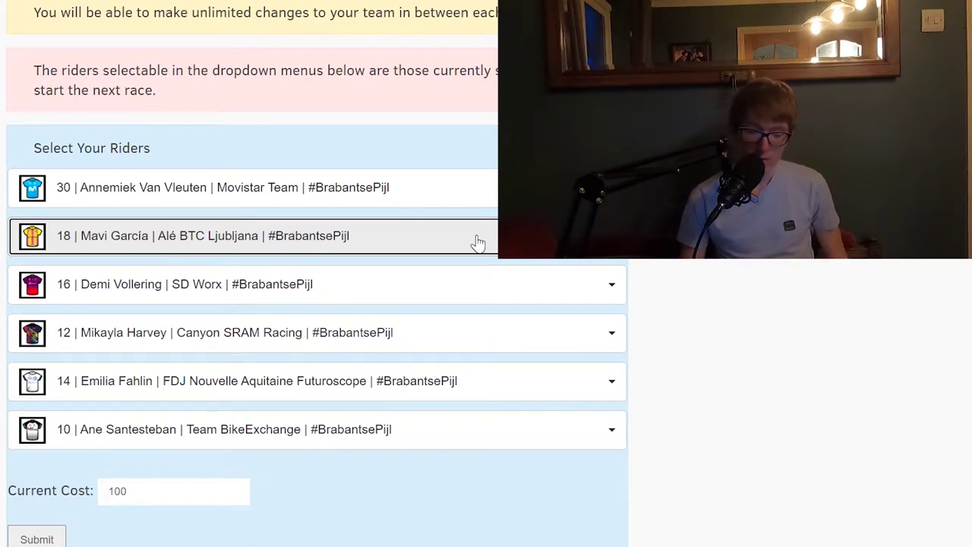
{"action": "left_click", "coordinate": [478, 242]}
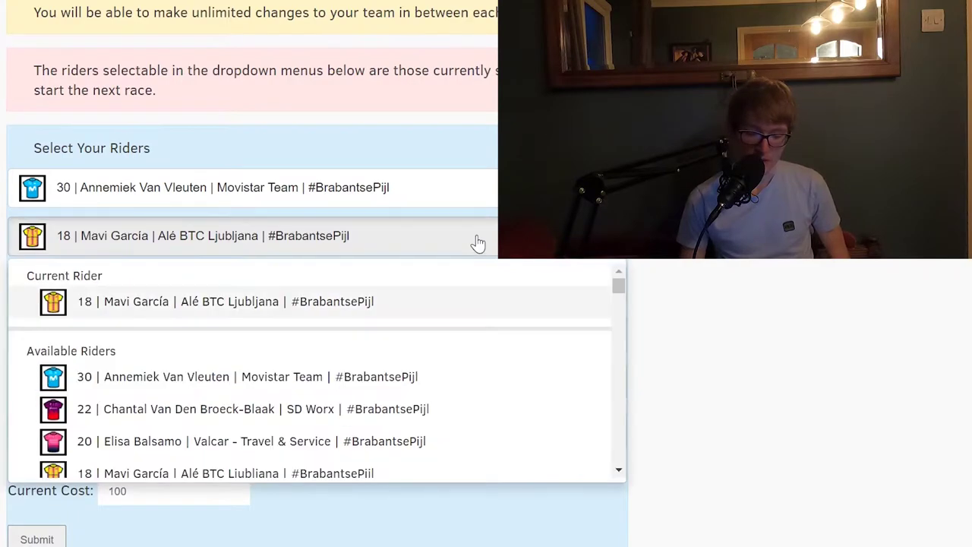
{"action": "left_click", "coordinate": [619, 471]}
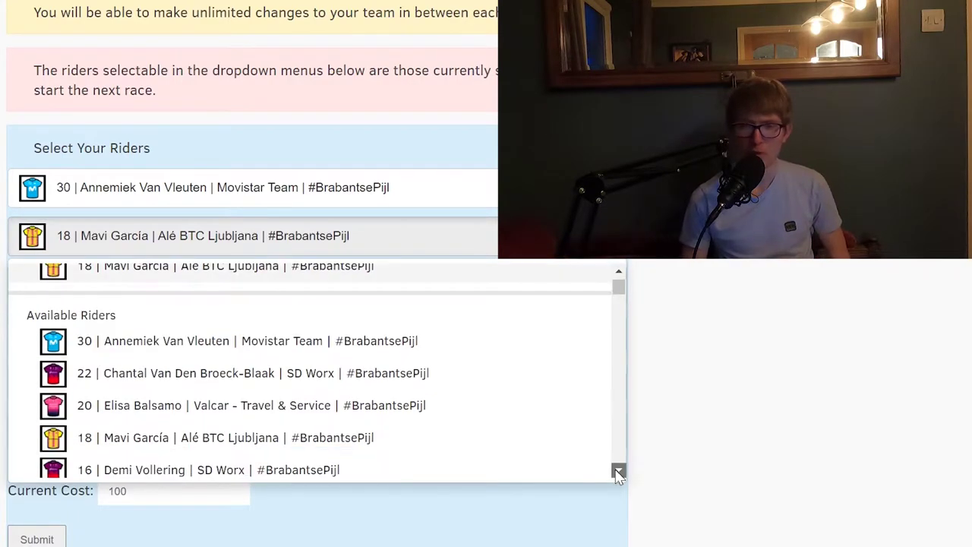
{"action": "left_click", "coordinate": [619, 472]}
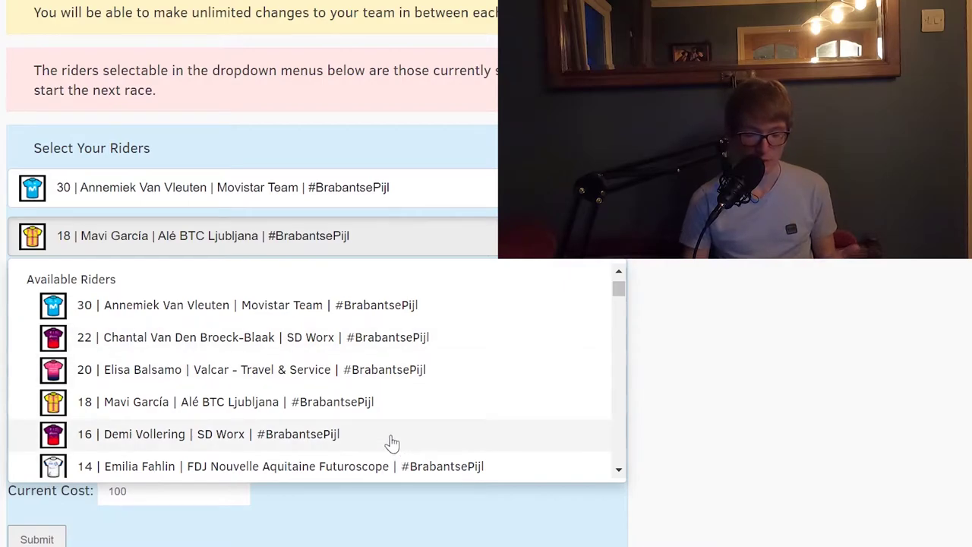
{"action": "left_click", "coordinate": [458, 243]}
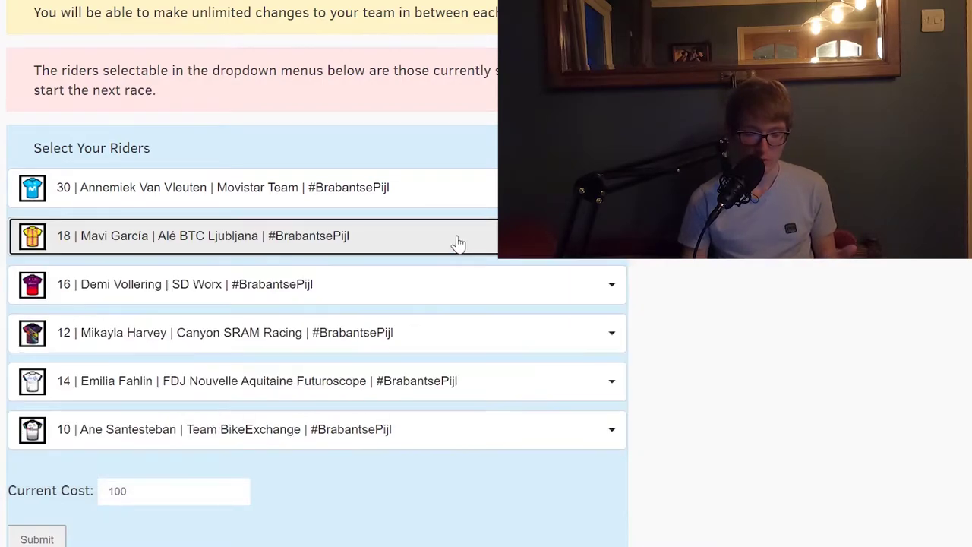
{"action": "left_click", "coordinate": [403, 242]}
{"action": "left_click", "coordinate": [404, 242]}
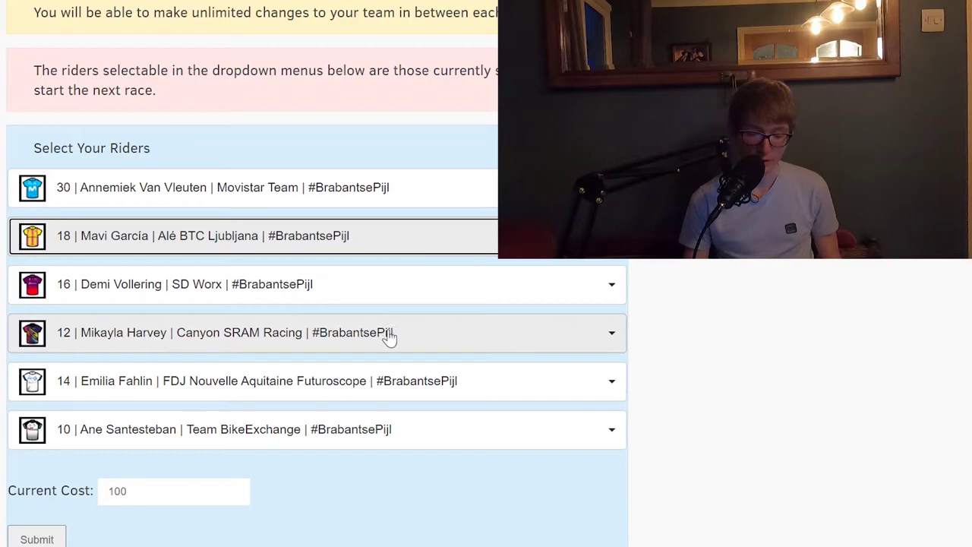
Step: Examine the available riders for the second slot, from the most expensive down to the 8-credit ones
{"action": "left_click", "coordinate": [468, 234]}
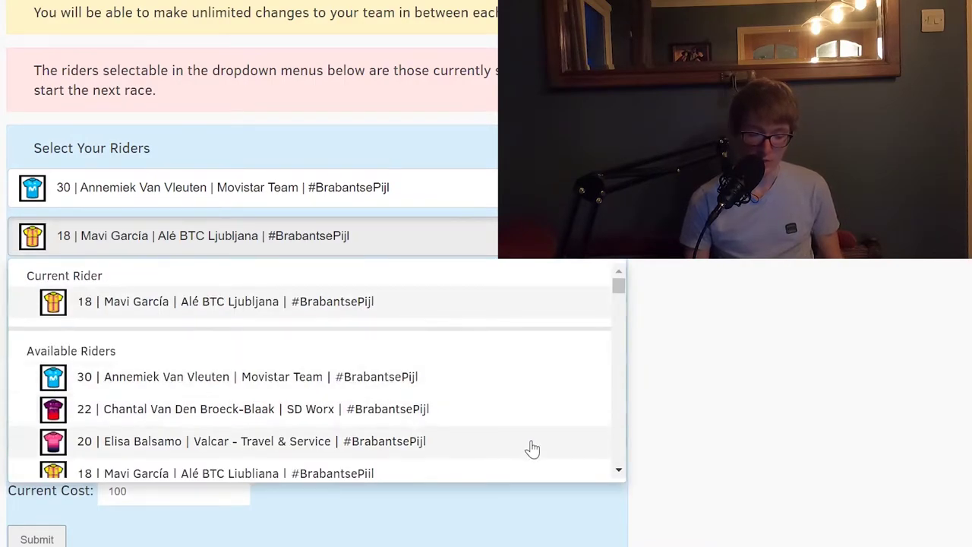
{"action": "left_click", "coordinate": [619, 471]}
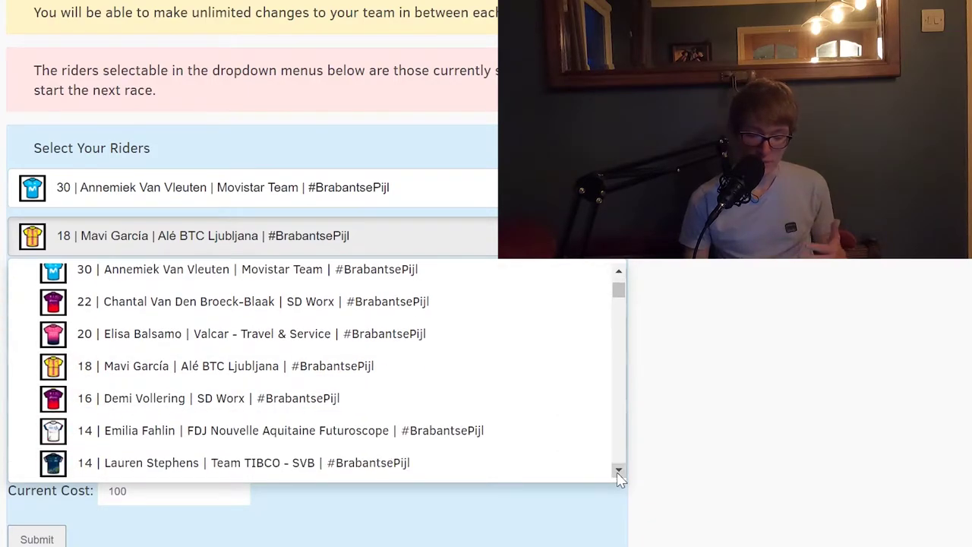
{"action": "left_click", "coordinate": [619, 471]}
{"action": "left_click", "coordinate": [619, 471]}
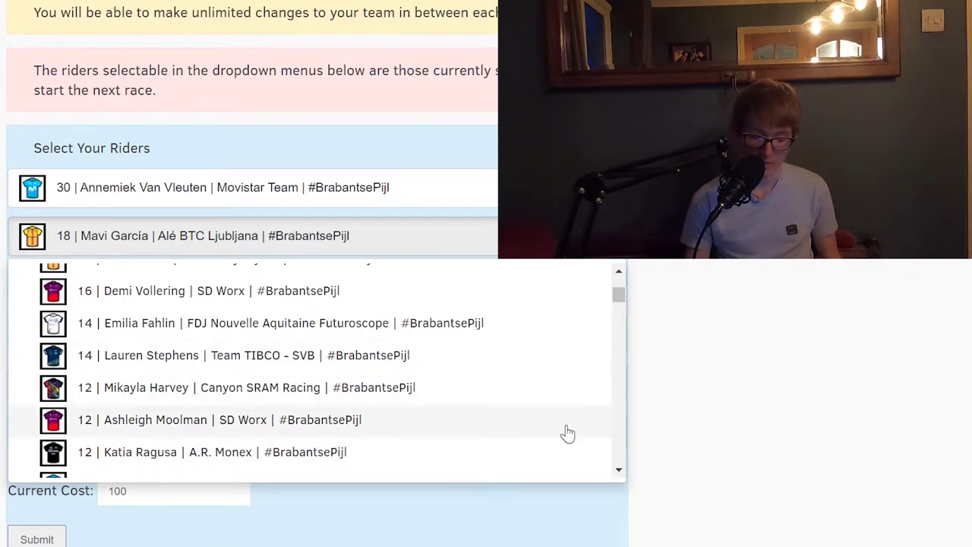
{"action": "left_click", "coordinate": [619, 470]}
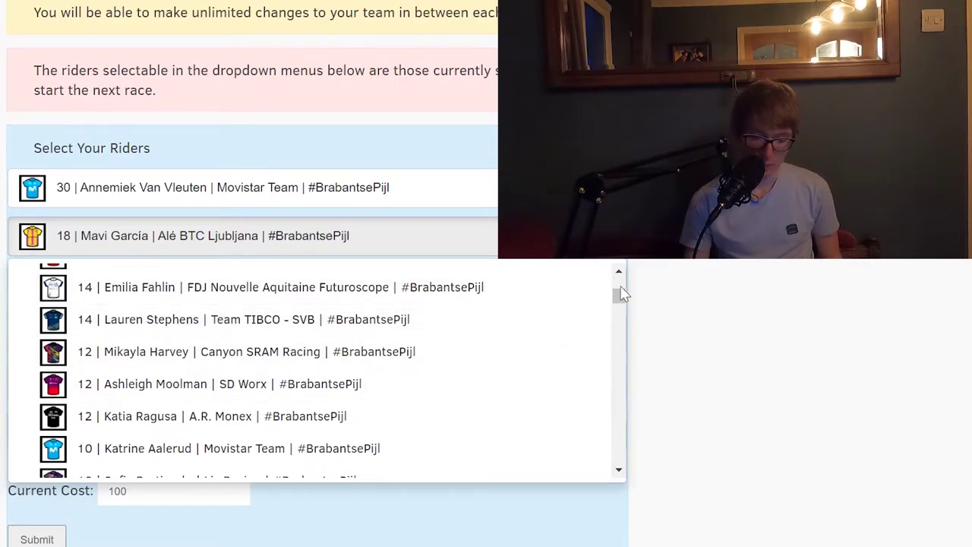
{"action": "left_click", "coordinate": [621, 474]}
{"action": "left_click", "coordinate": [620, 474]}
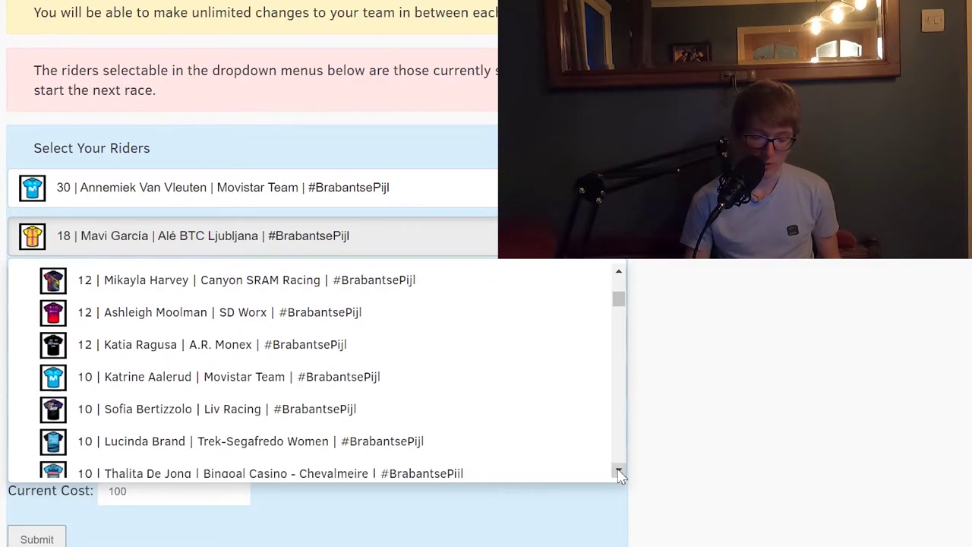
{"action": "left_click", "coordinate": [621, 474]}
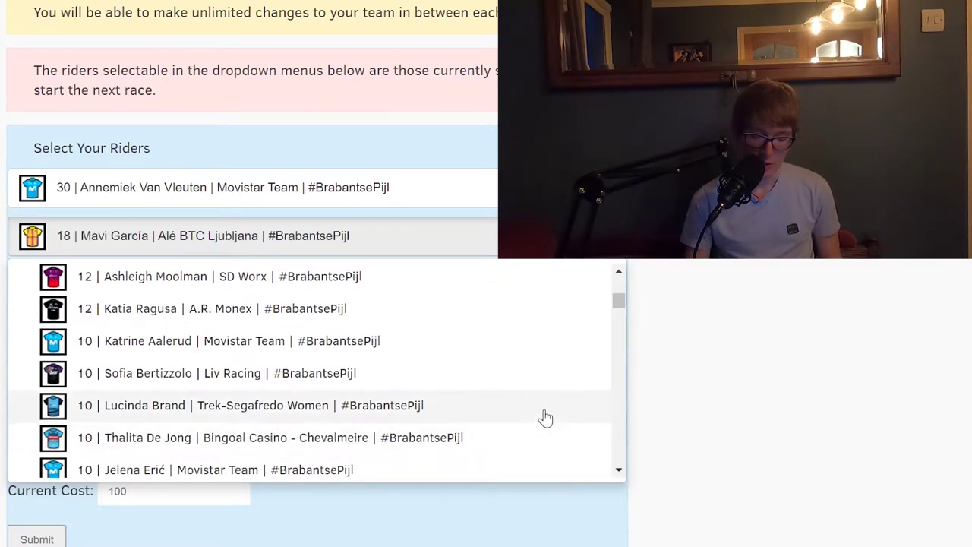
{"action": "left_click", "coordinate": [619, 471]}
{"action": "left_click", "coordinate": [619, 472]}
{"action": "left_click", "coordinate": [620, 472]}
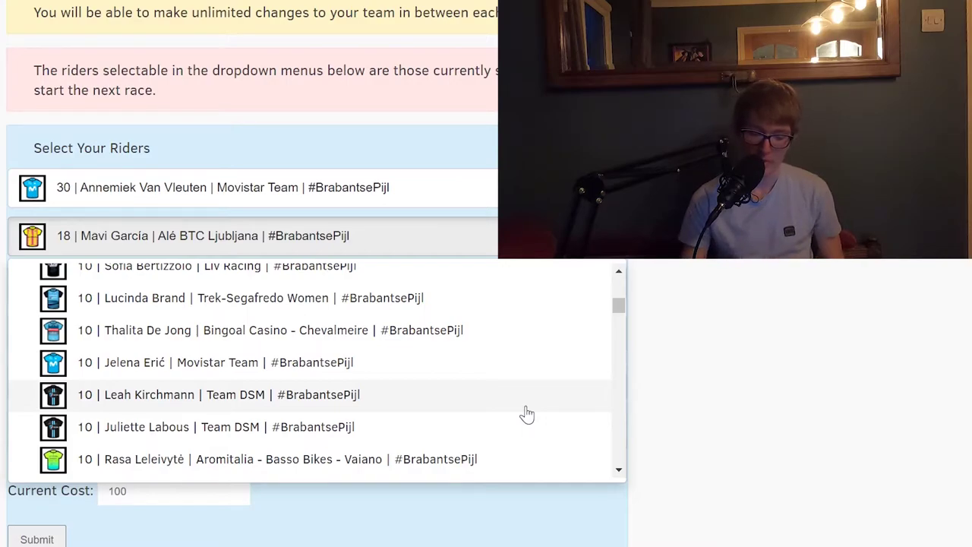
{"action": "left_click", "coordinate": [619, 472]}
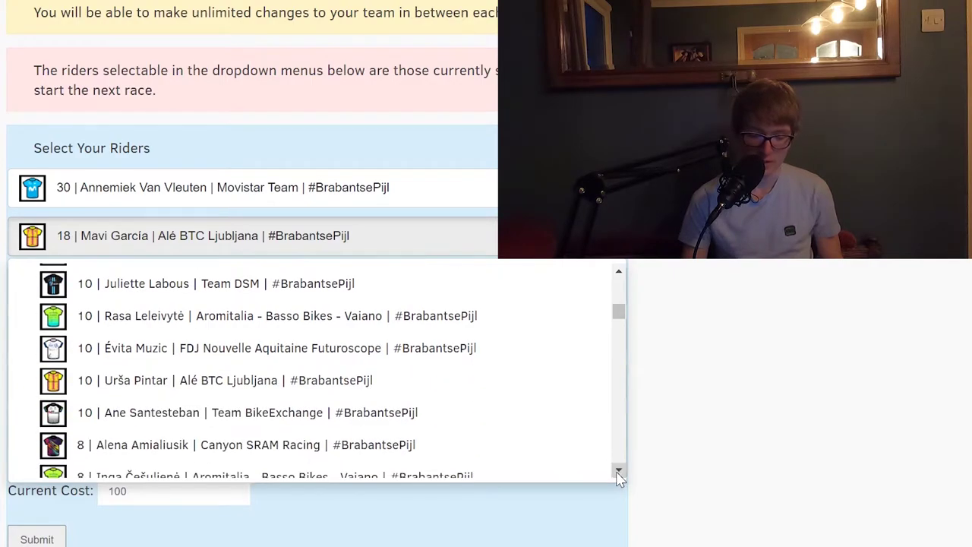
{"action": "left_click", "coordinate": [619, 472]}
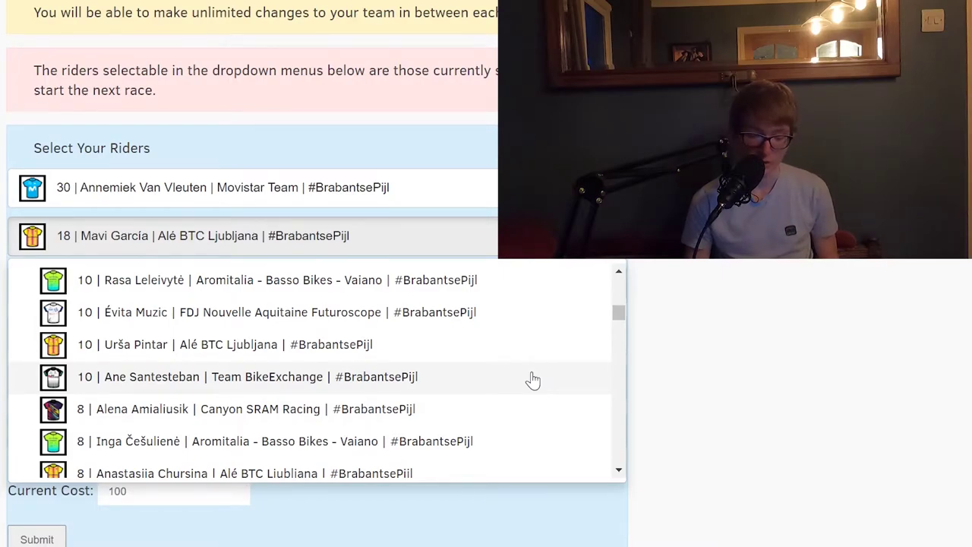
{"action": "left_click", "coordinate": [629, 486]}
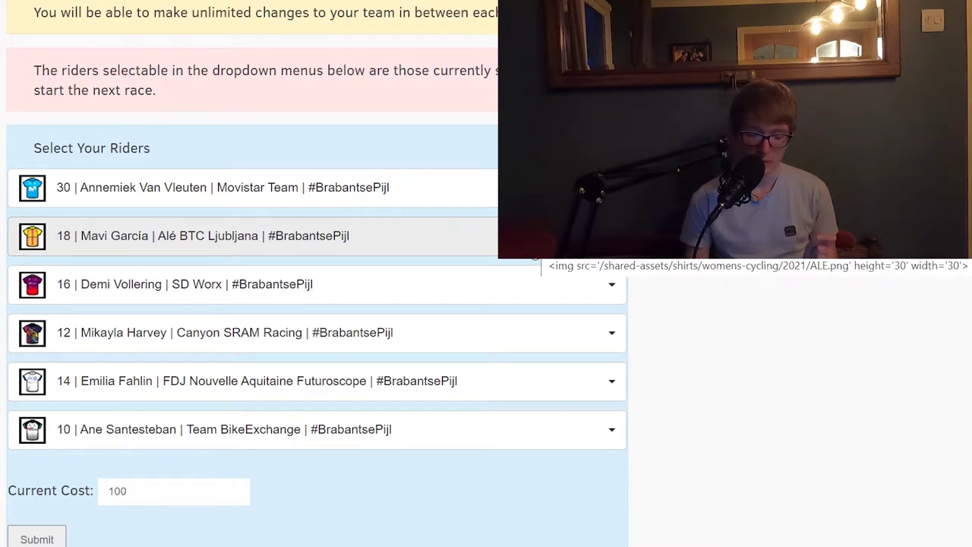
Step: Replace the fourth rider, Mikayla Harvey, with Chantal Van Den Broeck-Blaak of SD Worx
{"action": "left_click", "coordinate": [489, 334]}
{"action": "left_click", "coordinate": [489, 335]}
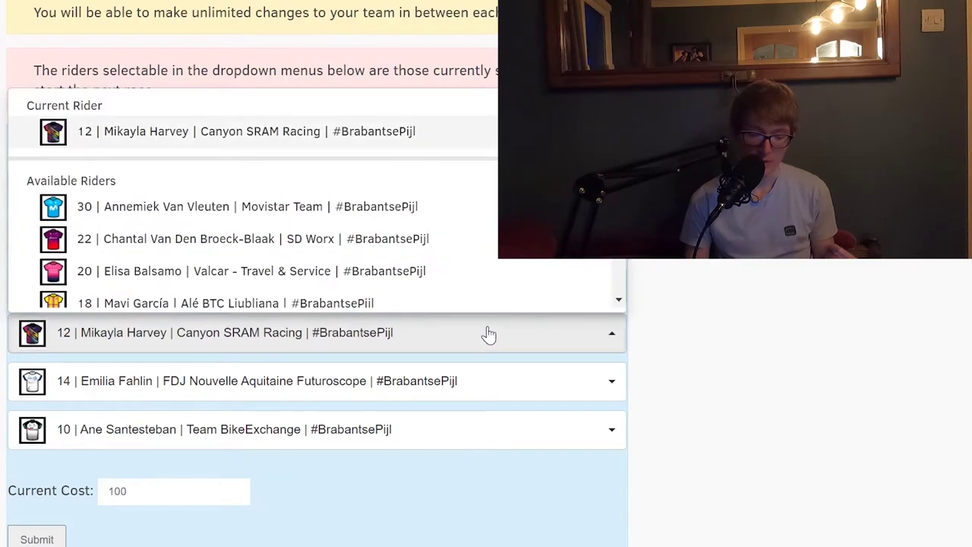
{"action": "left_click", "coordinate": [479, 252]}
Step: Replace the fifth rider, Emilia Fahlin, with the 4-credit Gloria Rodríguez of Movistar Team
{"action": "left_click", "coordinate": [403, 384]}
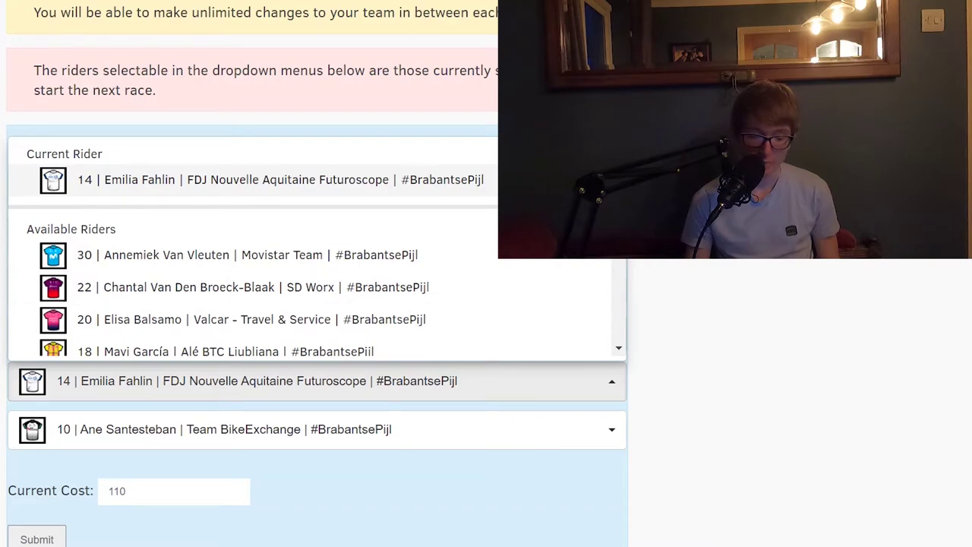
{"action": "left_click_drag", "start_coordinate": [619, 152], "coordinate": [619, 325]}
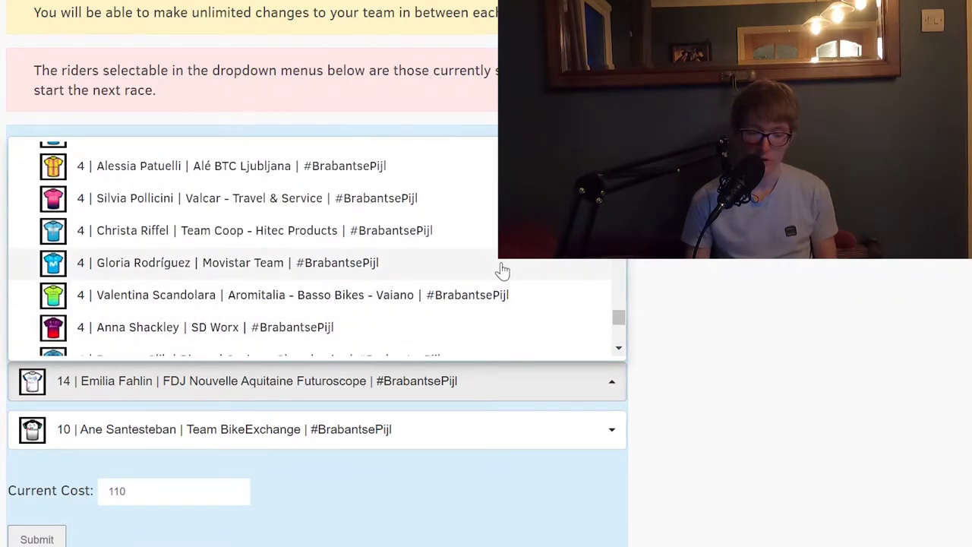
{"action": "left_click", "coordinate": [444, 265]}
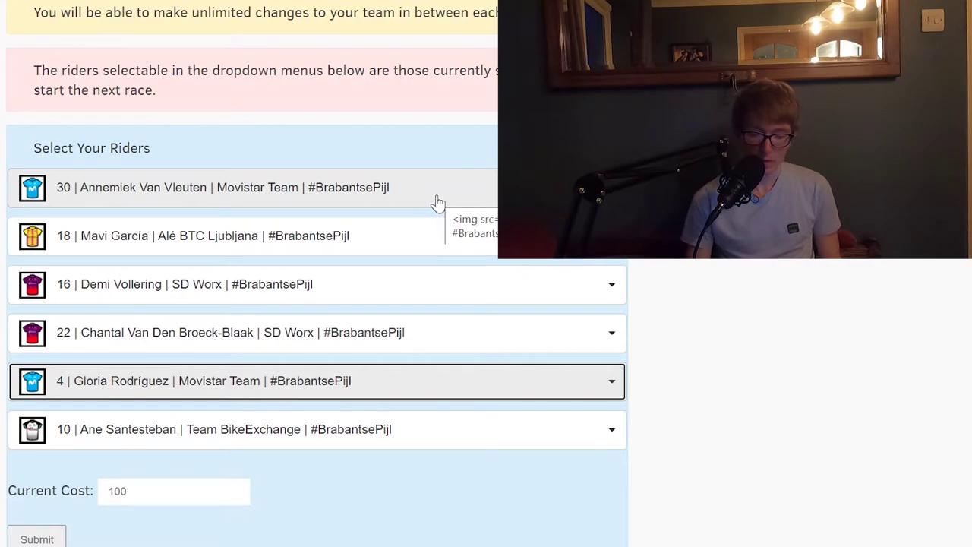
{"action": "left_click", "coordinate": [455, 251]}
{"action": "left_click", "coordinate": [455, 251]}
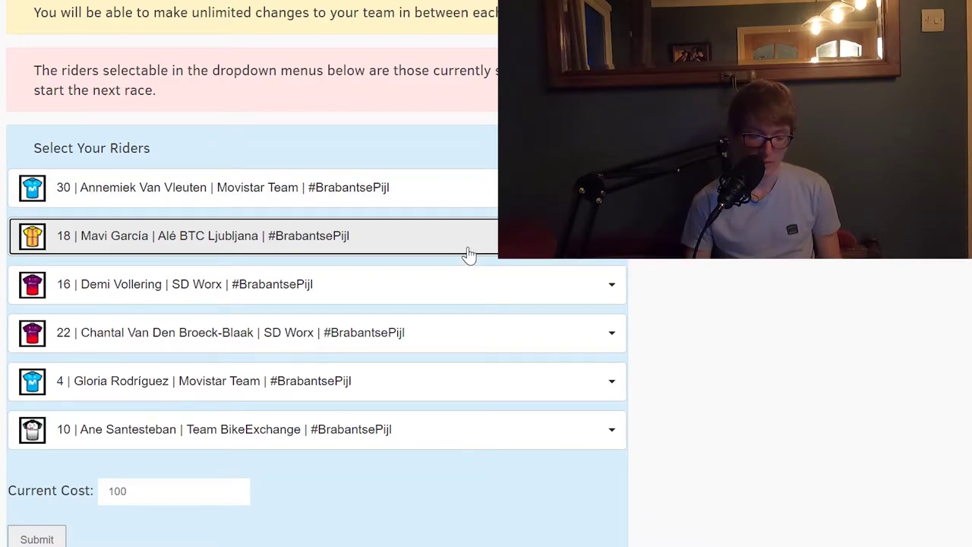
{"action": "left_click", "coordinate": [469, 255]}
{"action": "left_click", "coordinate": [469, 255]}
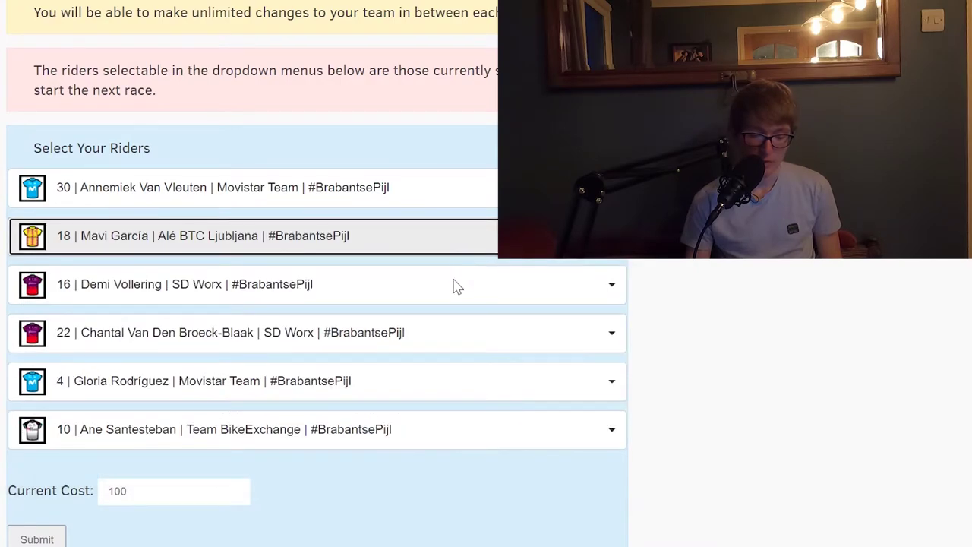
Step: Set the fourth rider to Emilia Fahlin of FDJ Nouvelle Aquitaine Futuroscope
{"action": "left_click", "coordinate": [441, 341]}
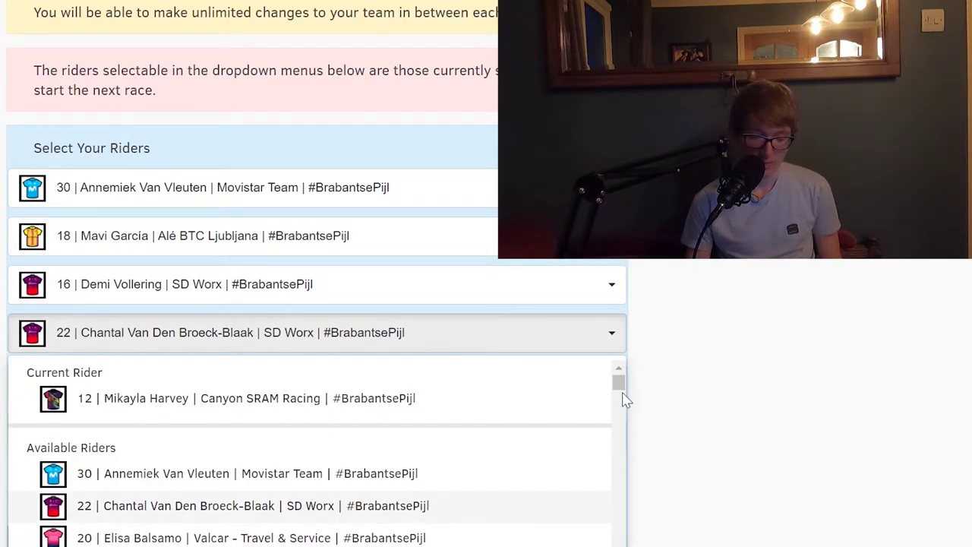
{"action": "left_click", "coordinate": [620, 396]}
{"action": "scroll", "coordinate": [623, 403], "scroll_direction": "down", "scroll_amount": 3}
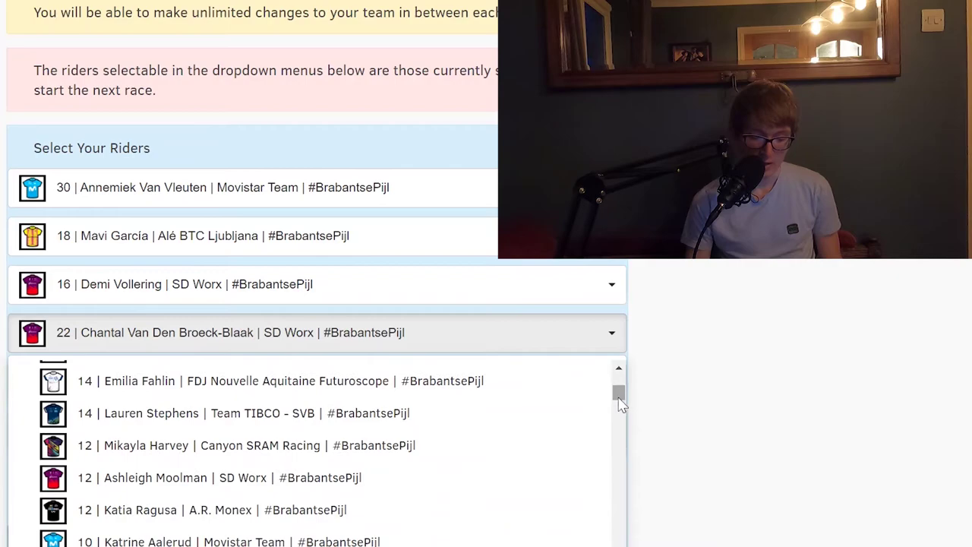
{"action": "left_click", "coordinate": [545, 395]}
Step: Set the fifth rider to Mikayla Harvey of Canyon SRAM Racing
{"action": "left_click", "coordinate": [532, 387]}
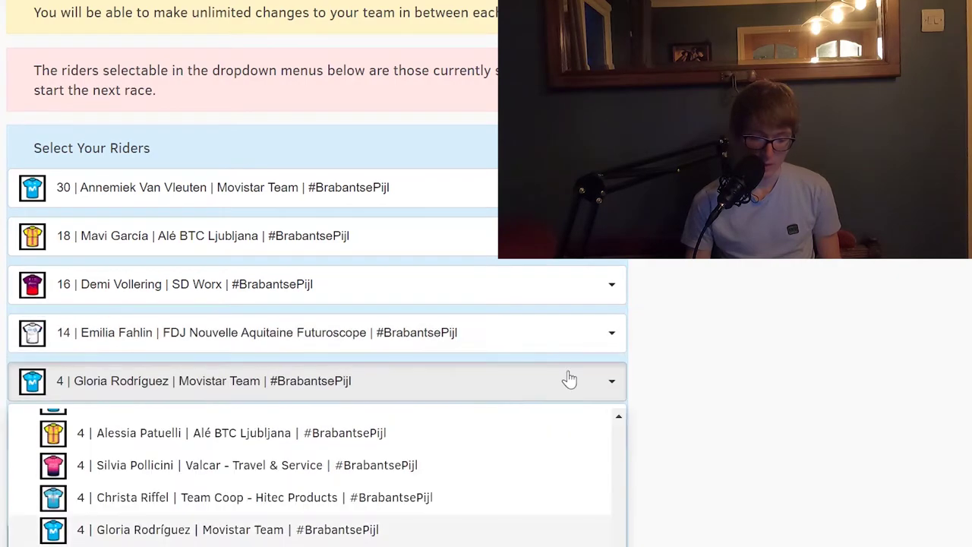
{"action": "left_click_drag", "start_coordinate": [619, 544], "coordinate": [615, 359]}
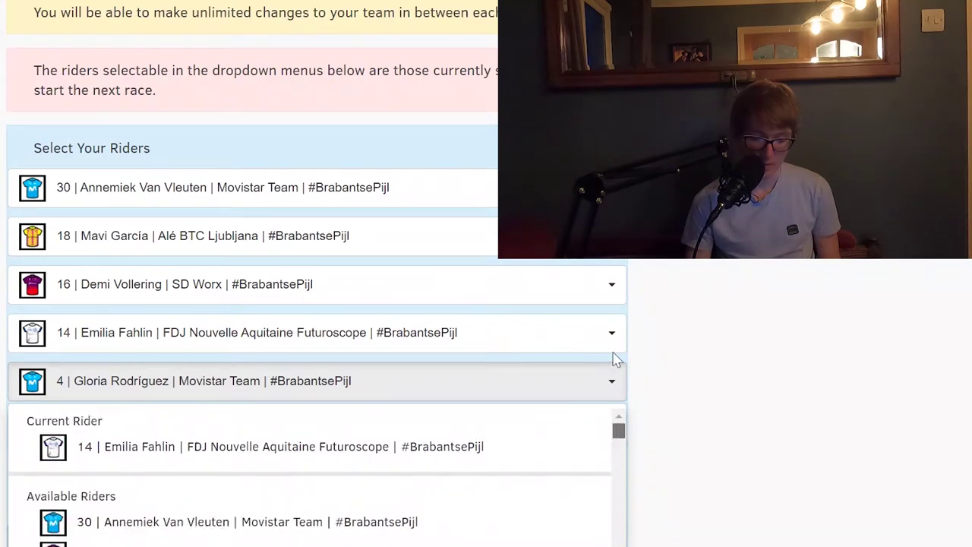
{"action": "mouse_move", "coordinate": [616, 428]}
{"action": "left_mouse_down"}
{"action": "mouse_move", "coordinate": [617, 461]}
{"action": "mouse_move", "coordinate": [619, 440]}
{"action": "left_mouse_up"}
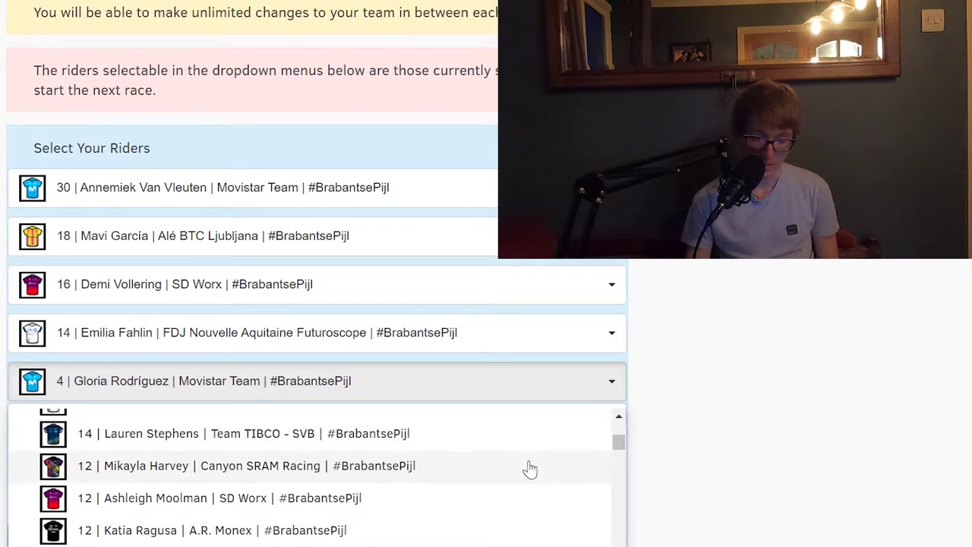
{"action": "left_click", "coordinate": [619, 417]}
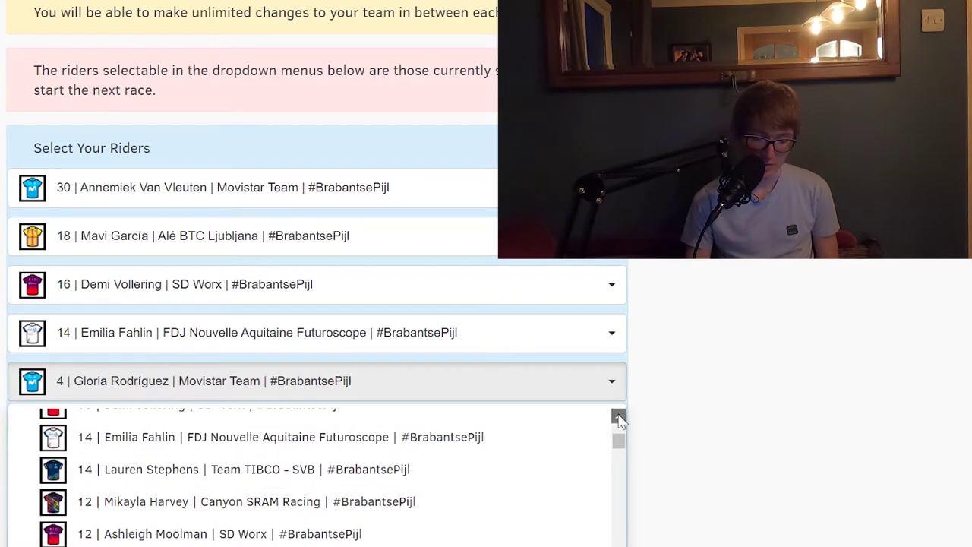
{"action": "left_click", "coordinate": [620, 417]}
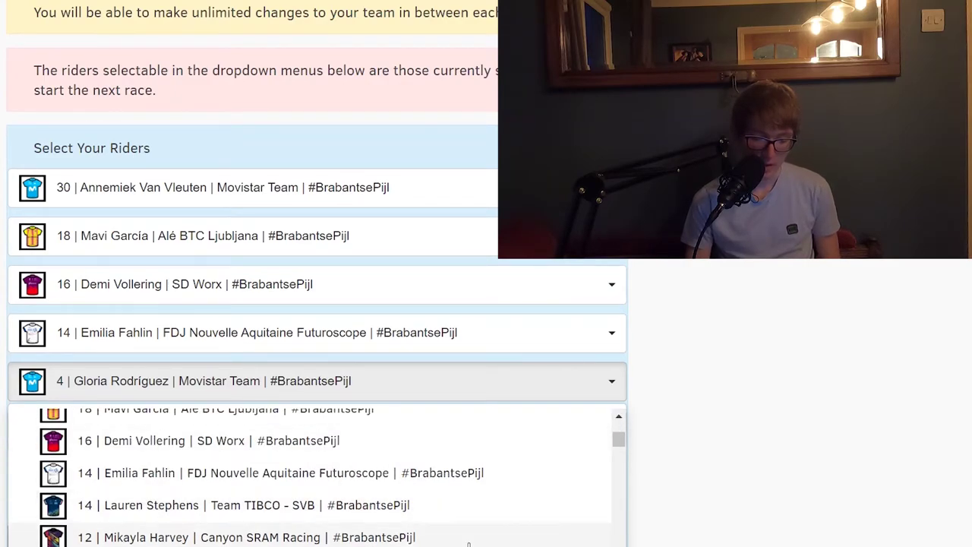
{"action": "left_click", "coordinate": [408, 537]}
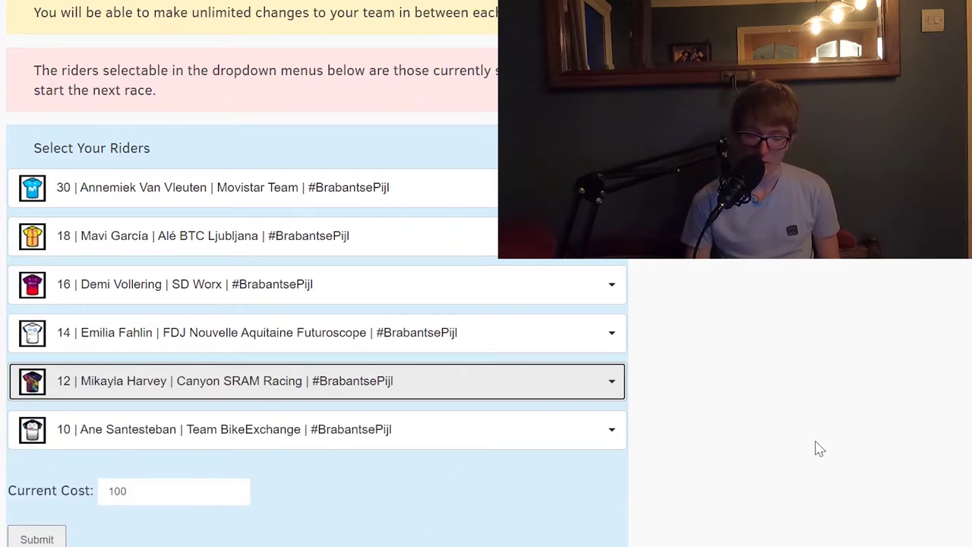
Step: Browse the 12- and 10-credit alternatives available for the fifth rider, Mikayla Harvey
{"action": "left_click", "coordinate": [570, 395]}
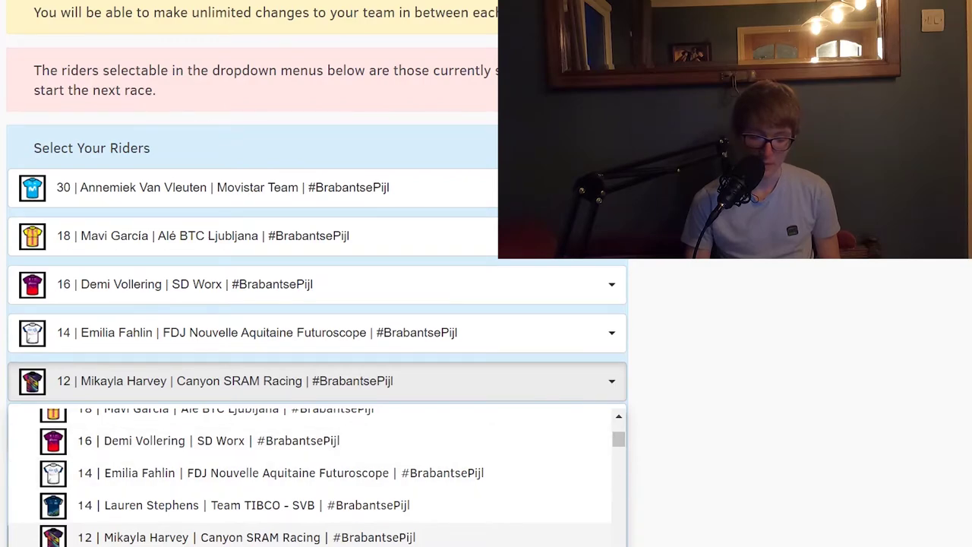
{"action": "scroll", "coordinate": [317, 477], "scroll_direction": "down", "scroll_amount": 4}
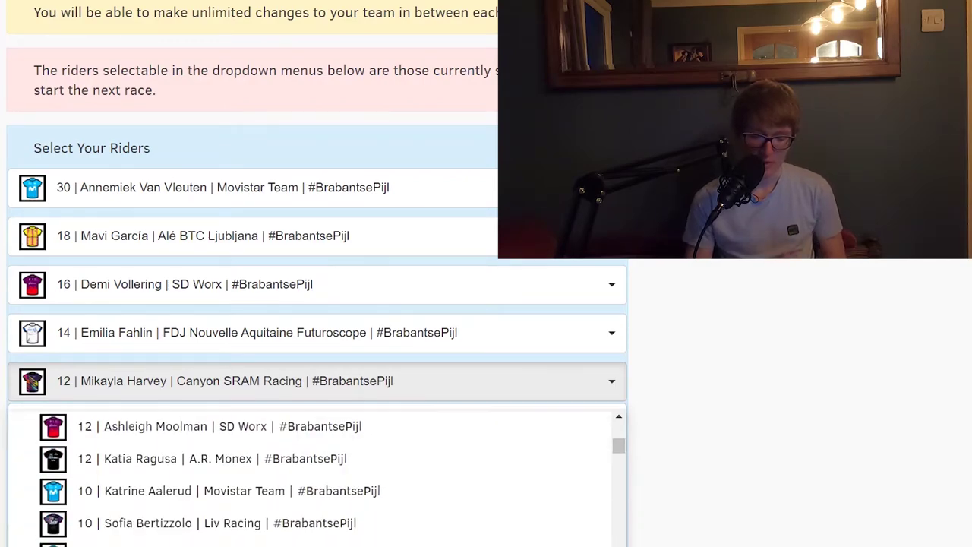
{"action": "left_click", "coordinate": [592, 391]}
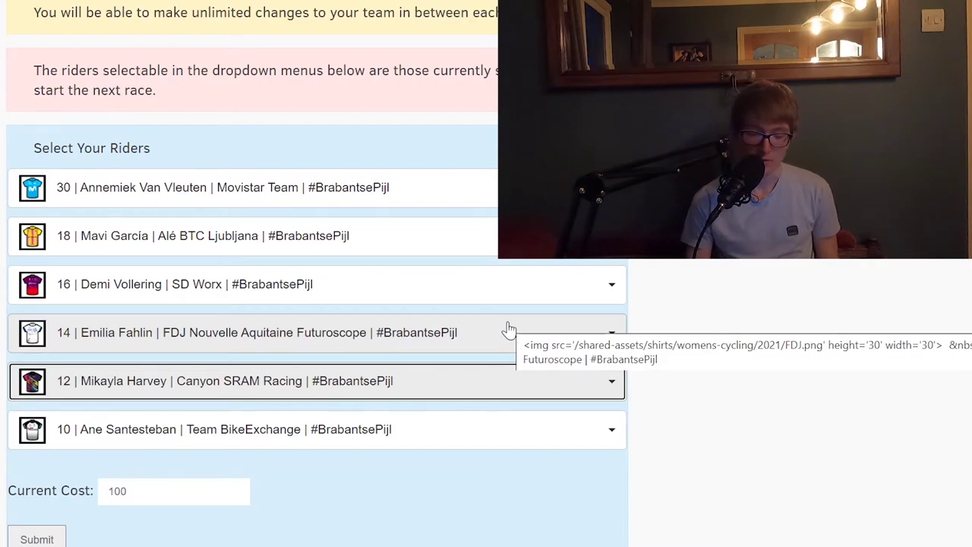
Step: Review the cheaper alternatives for the fourth rider, Emilia Fahlin, from the 12-credit riders down to the start of the 4-credit riders
{"action": "left_click", "coordinate": [523, 339]}
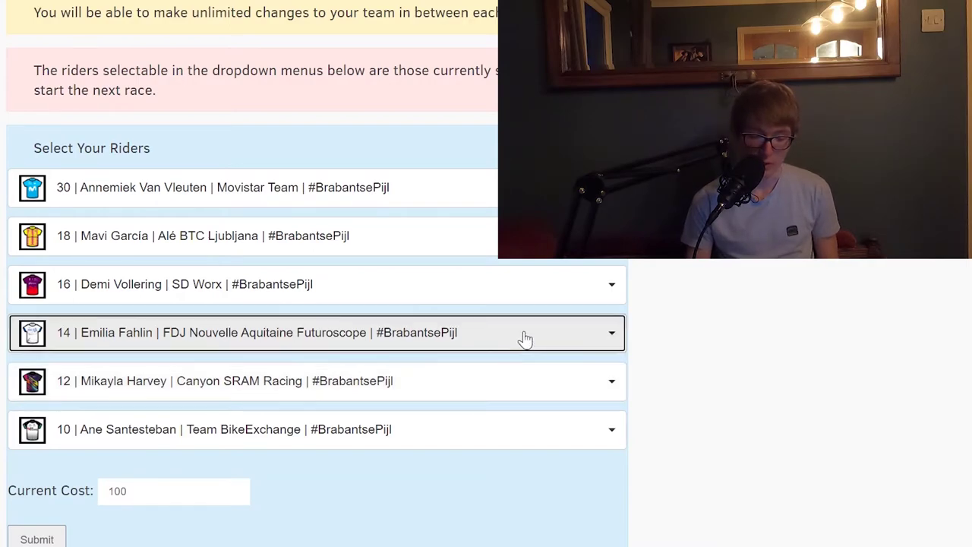
{"action": "scroll", "coordinate": [317, 454], "scroll_direction": "down", "scroll_amount": 2}
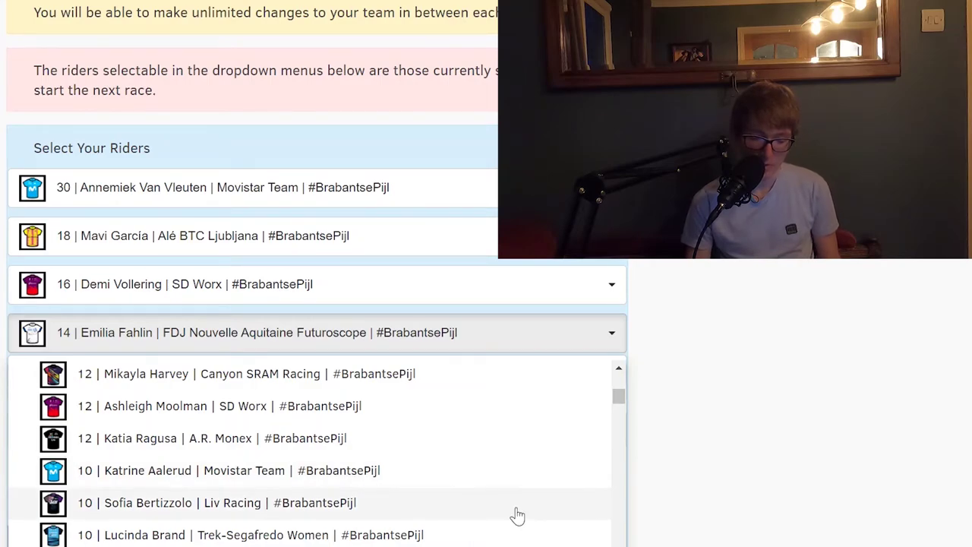
{"action": "scroll", "coordinate": [318, 452], "scroll_direction": "down", "scroll_amount": 1}
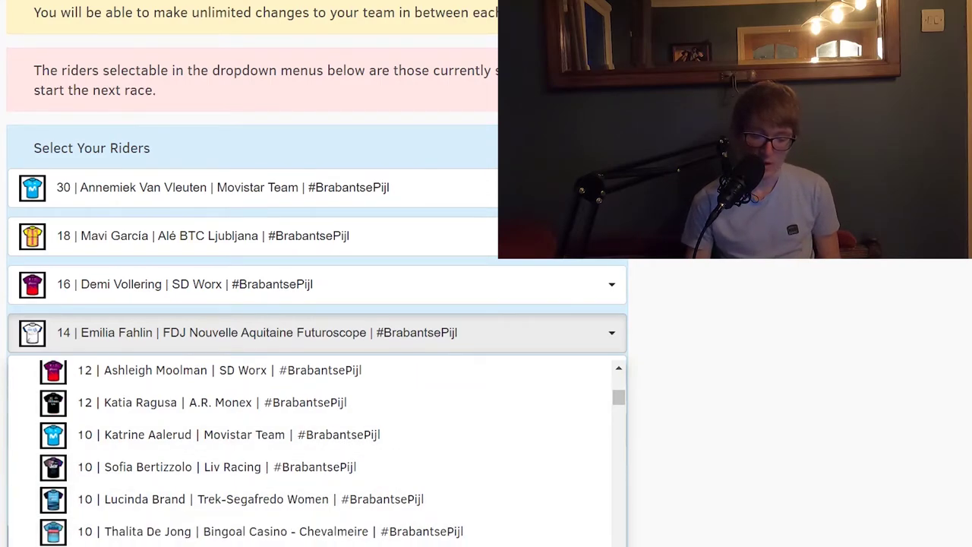
{"action": "scroll", "coordinate": [317, 451], "scroll_direction": "down", "scroll_amount": 1}
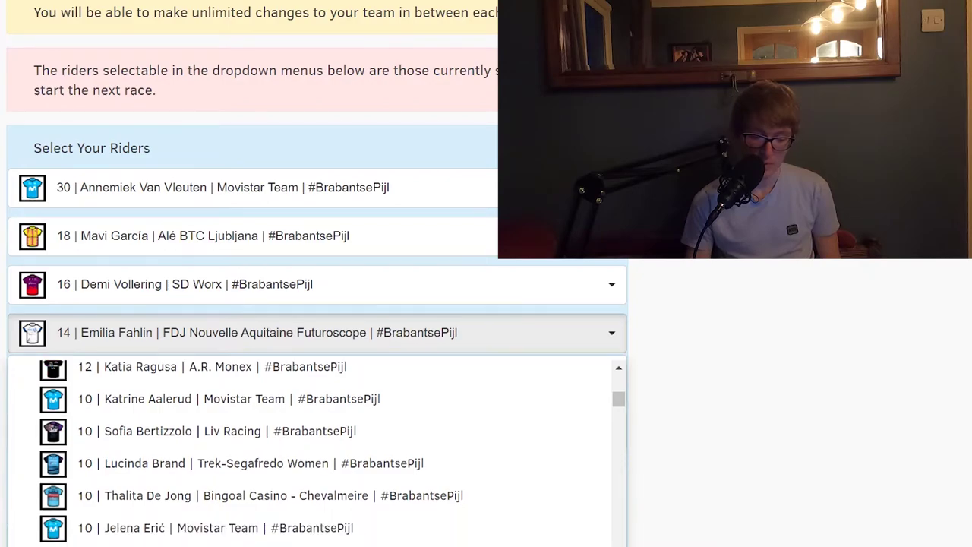
{"action": "scroll", "coordinate": [333, 453], "scroll_direction": "down", "scroll_amount": 3}
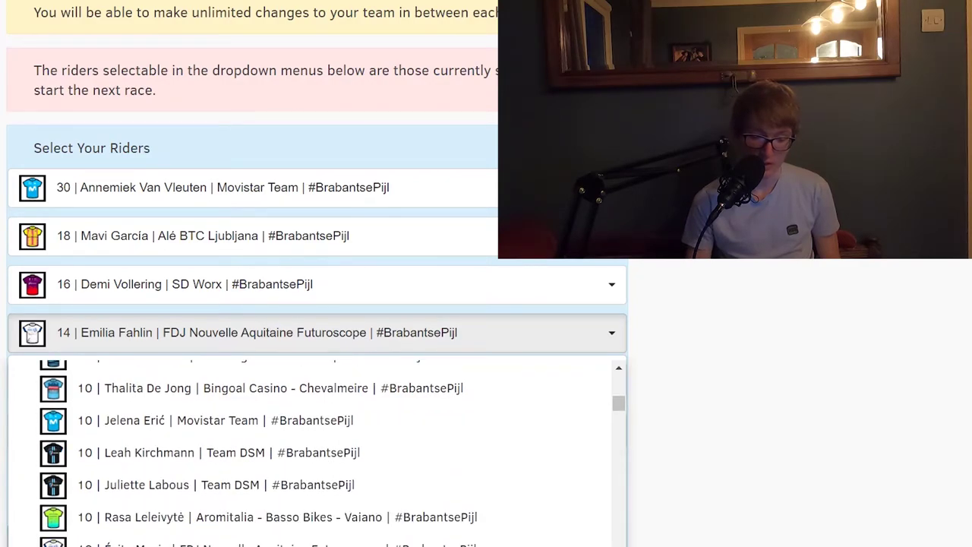
{"action": "scroll", "coordinate": [317, 452], "scroll_direction": "down", "scroll_amount": 1}
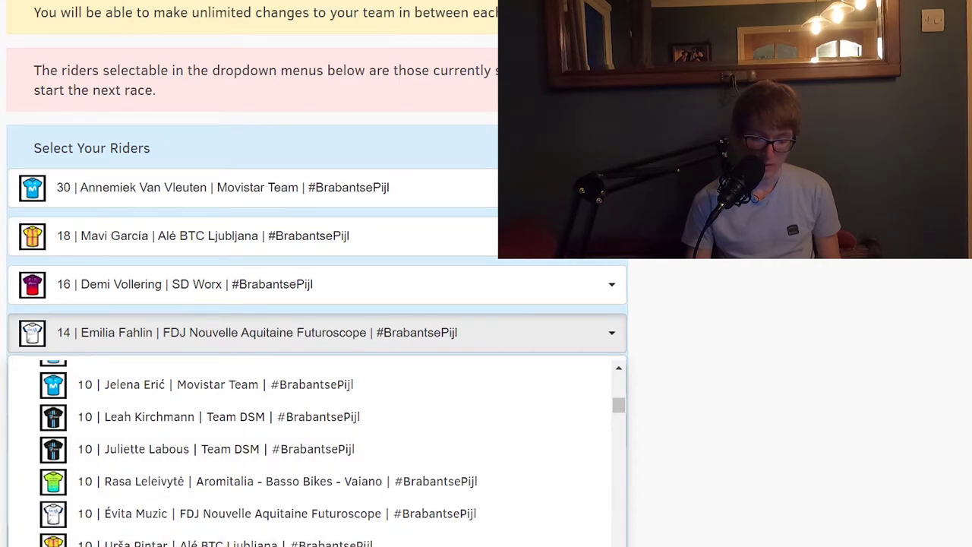
{"action": "scroll", "coordinate": [478, 461], "scroll_direction": "down", "scroll_amount": 4}
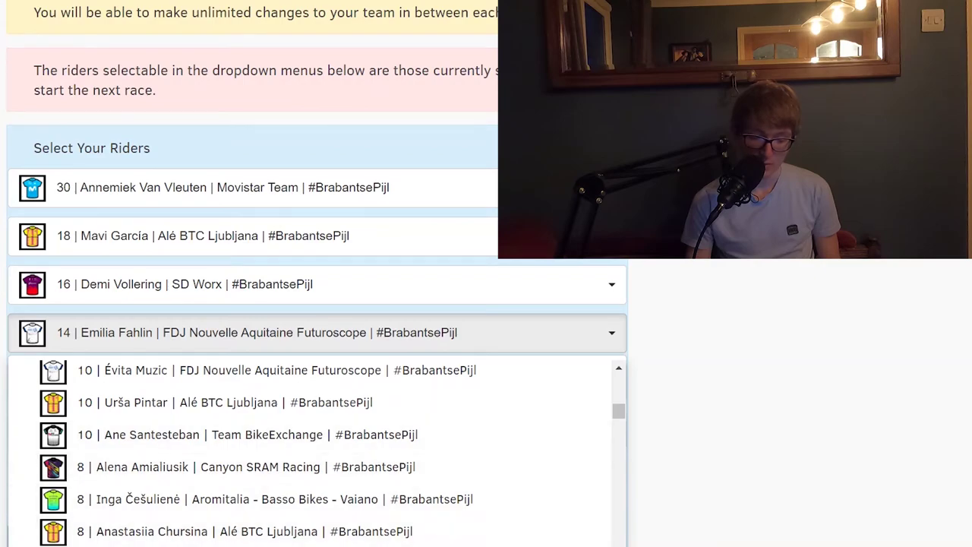
{"action": "scroll", "coordinate": [326, 452], "scroll_direction": "down", "scroll_amount": 5}
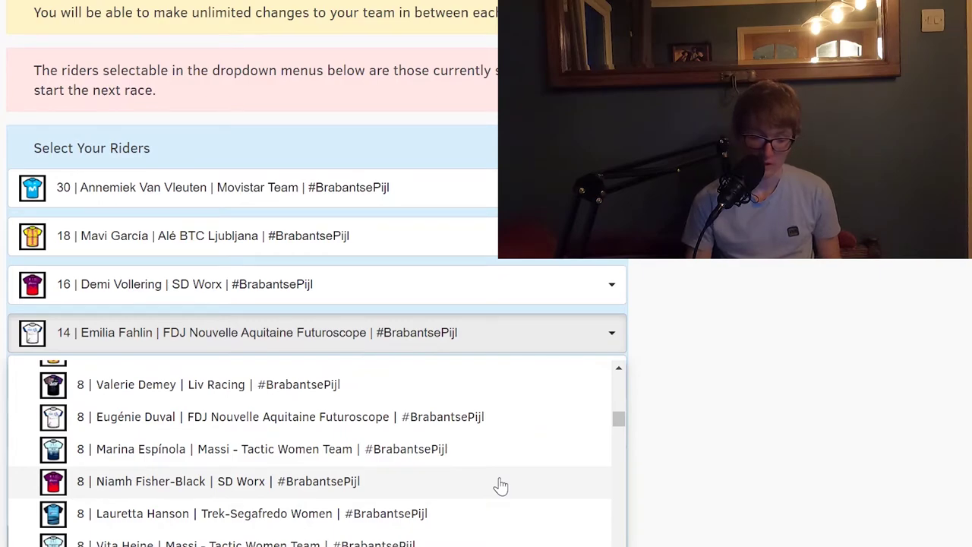
{"action": "scroll", "coordinate": [535, 528], "scroll_direction": "down", "scroll_amount": 1}
{"action": "scroll", "coordinate": [333, 453], "scroll_direction": "down", "scroll_amount": 4}
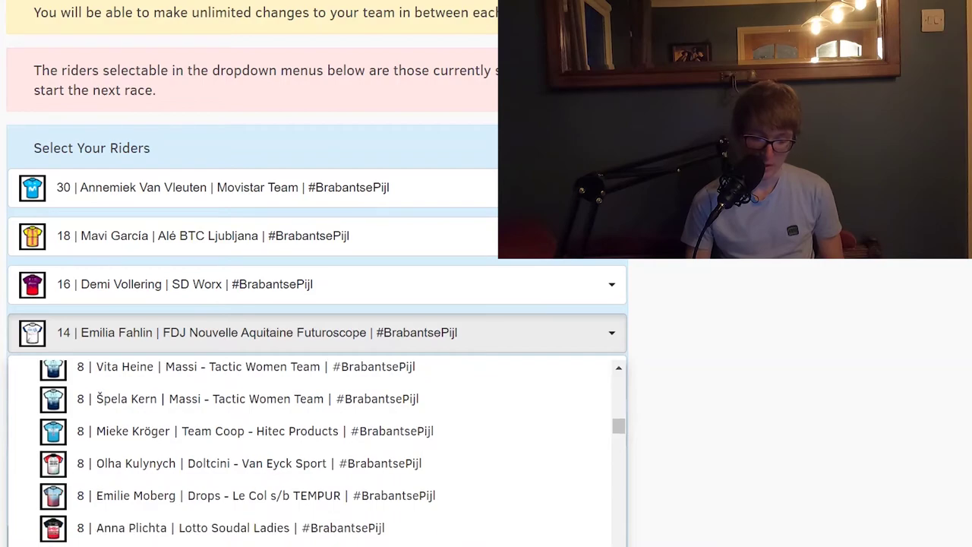
{"action": "scroll", "coordinate": [334, 454], "scroll_direction": "down", "scroll_amount": 2}
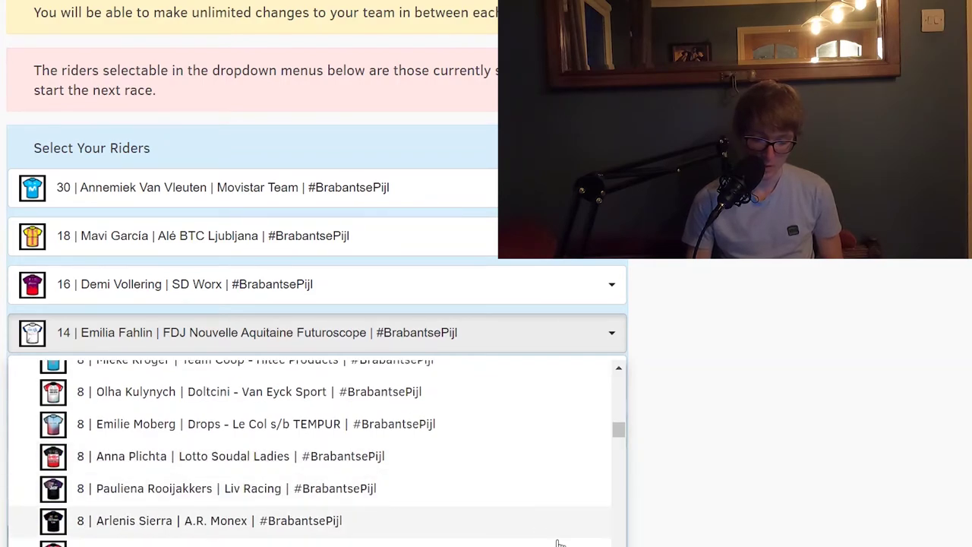
{"action": "scroll", "coordinate": [333, 453], "scroll_direction": "down", "scroll_amount": 5}
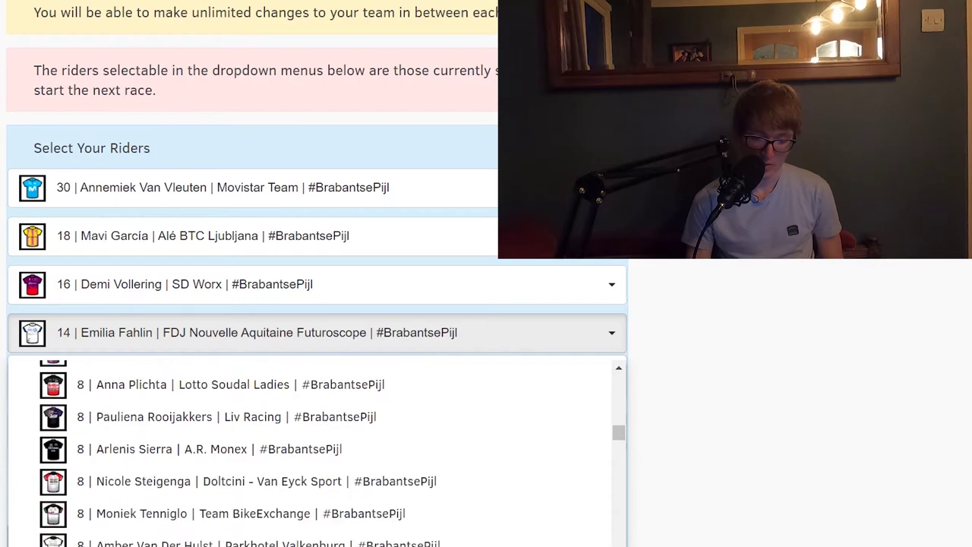
{"action": "scroll", "coordinate": [333, 453], "scroll_direction": "down", "scroll_amount": 1}
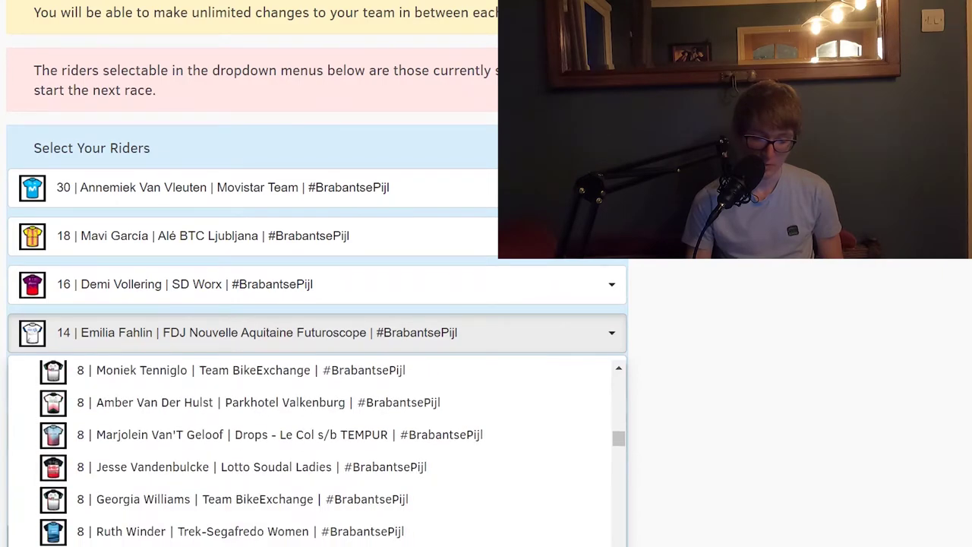
{"action": "scroll", "coordinate": [333, 453], "scroll_direction": "down", "scroll_amount": 1}
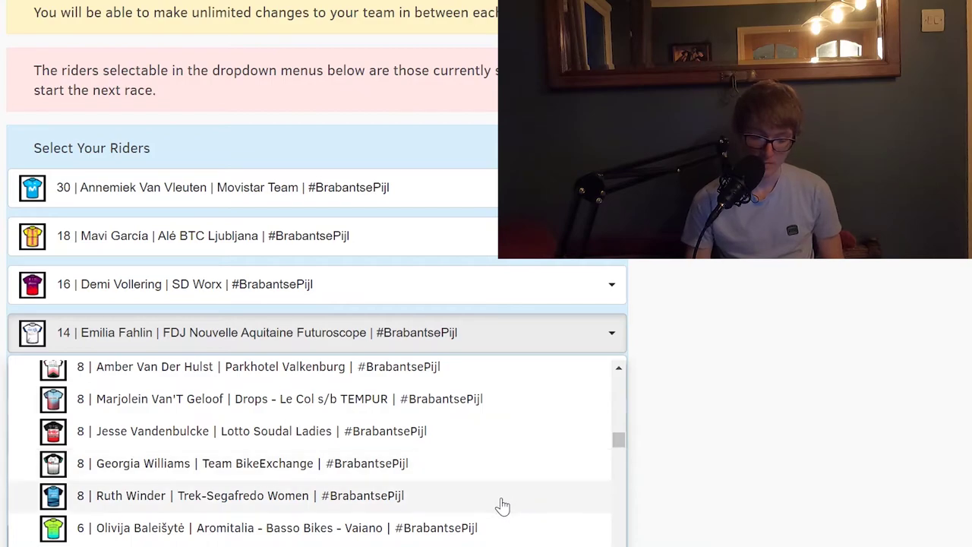
{"action": "scroll", "coordinate": [589, 528], "scroll_direction": "down", "scroll_amount": 4}
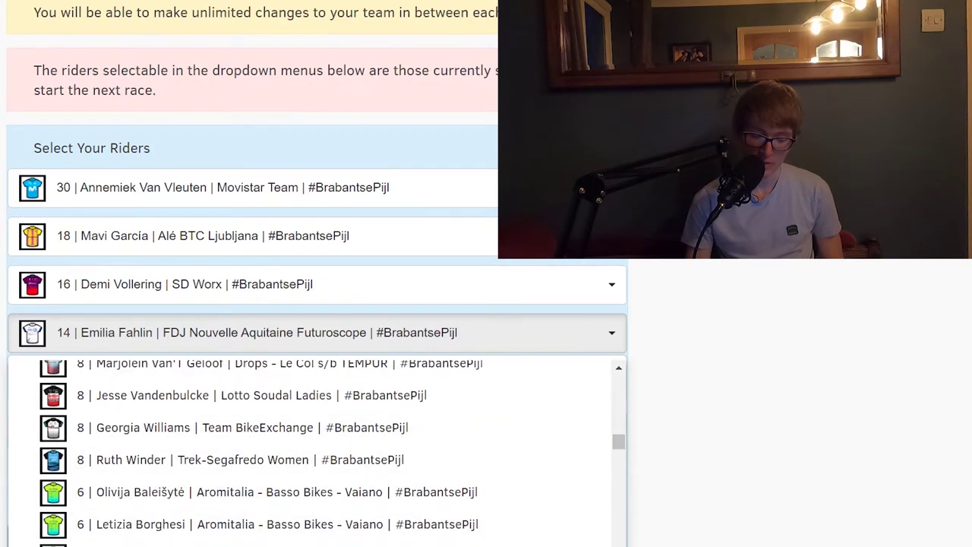
{"action": "scroll", "coordinate": [333, 454], "scroll_direction": "down", "scroll_amount": 5}
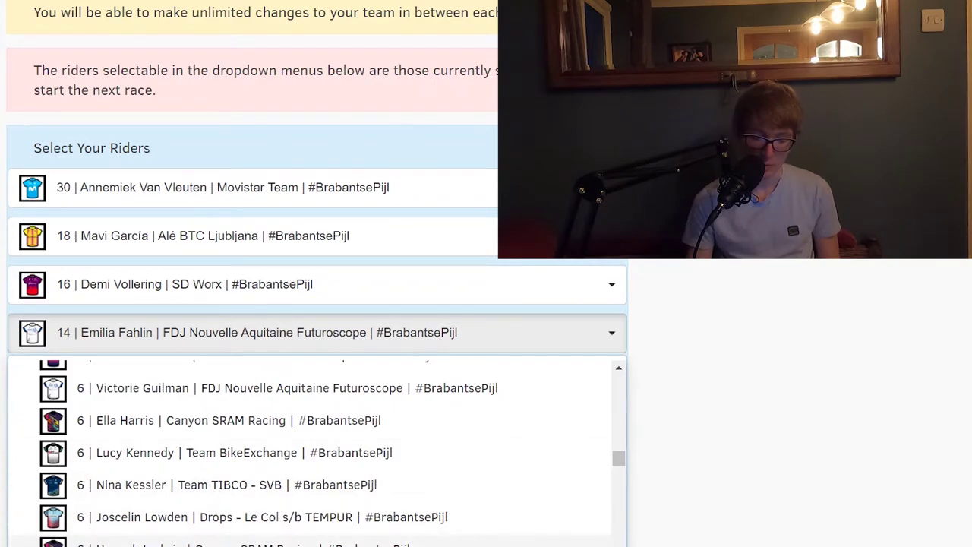
{"action": "scroll", "coordinate": [333, 452], "scroll_direction": "down", "scroll_amount": 3}
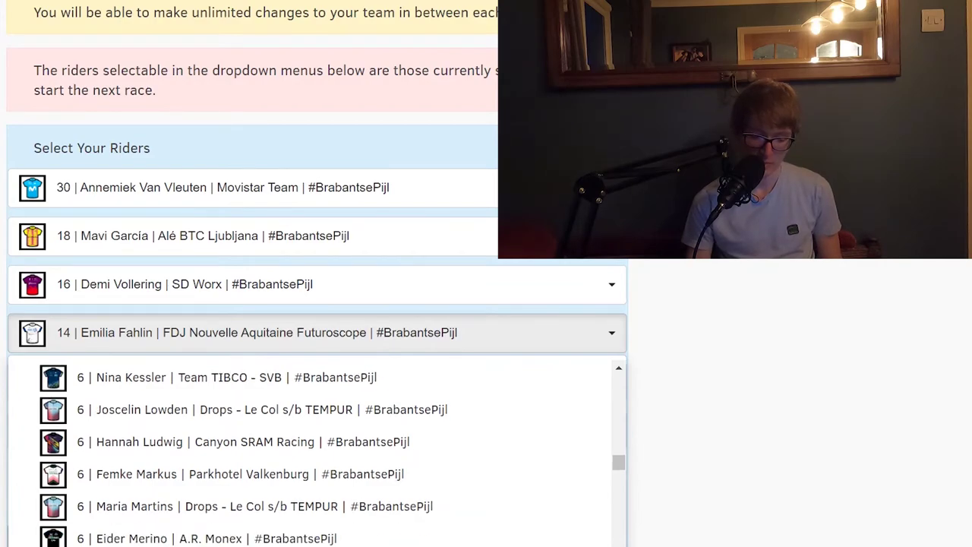
{"action": "scroll", "coordinate": [318, 453], "scroll_direction": "down", "scroll_amount": 3}
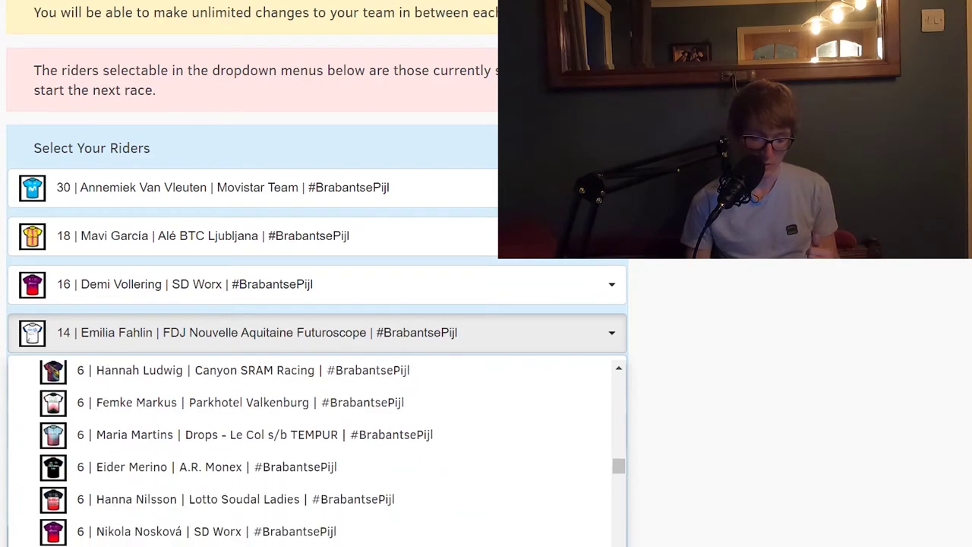
{"action": "scroll", "coordinate": [318, 453], "scroll_direction": "down", "scroll_amount": 6}
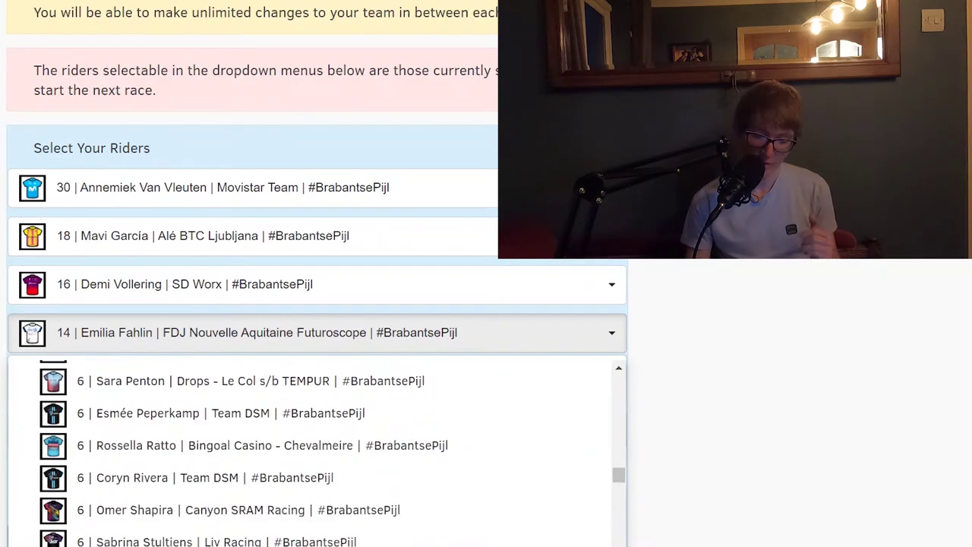
{"action": "scroll", "coordinate": [317, 453], "scroll_direction": "down", "scroll_amount": 1}
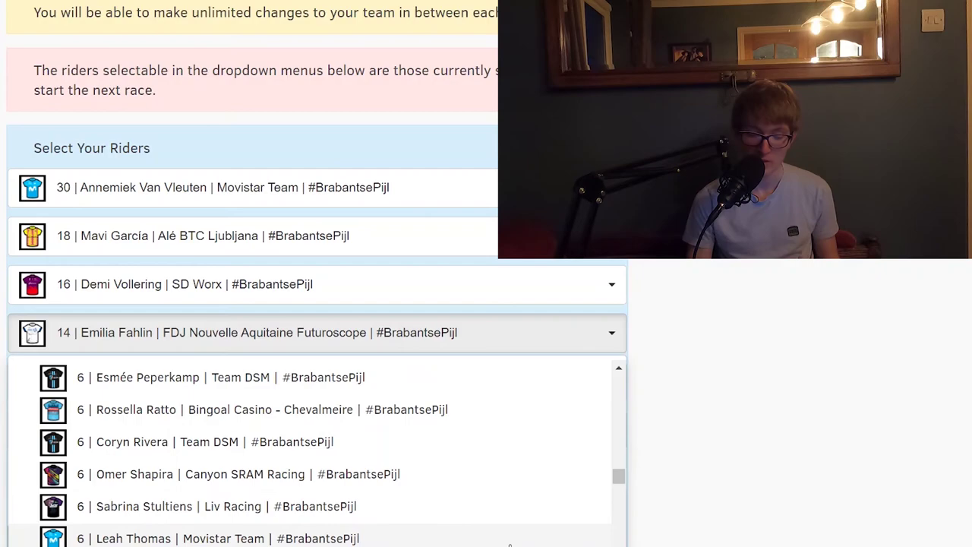
{"action": "scroll", "coordinate": [317, 452], "scroll_direction": "down", "scroll_amount": 5}
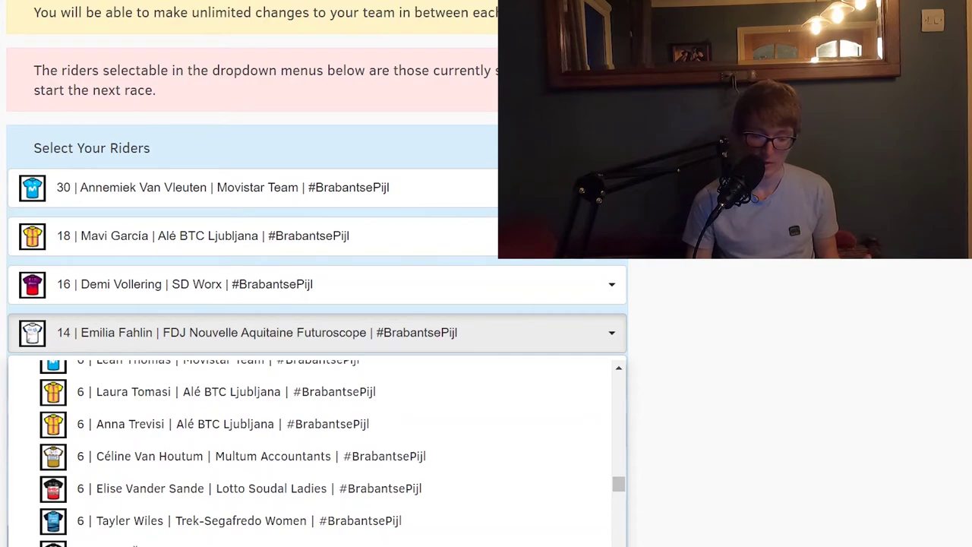
{"action": "scroll", "coordinate": [534, 465], "scroll_direction": "down", "scroll_amount": 2}
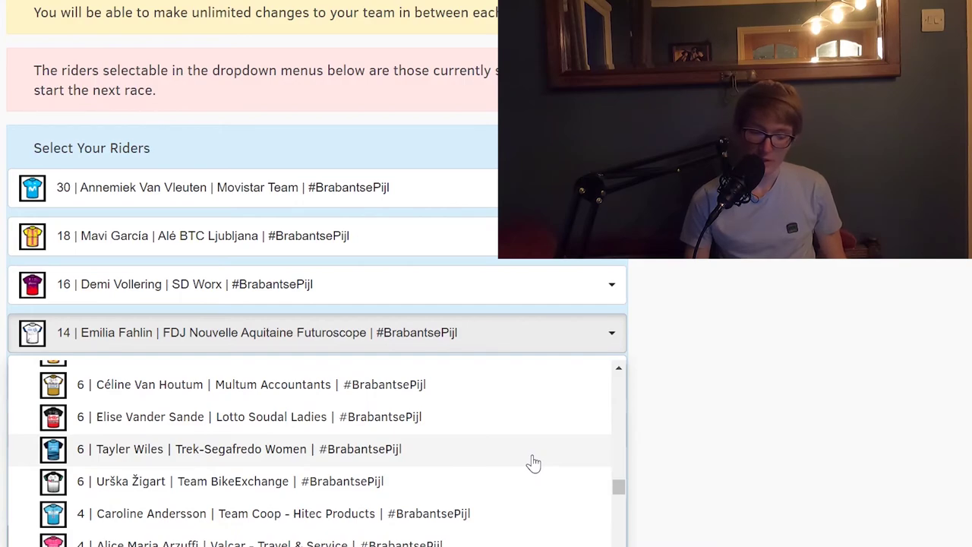
{"action": "left_click", "coordinate": [541, 344]}
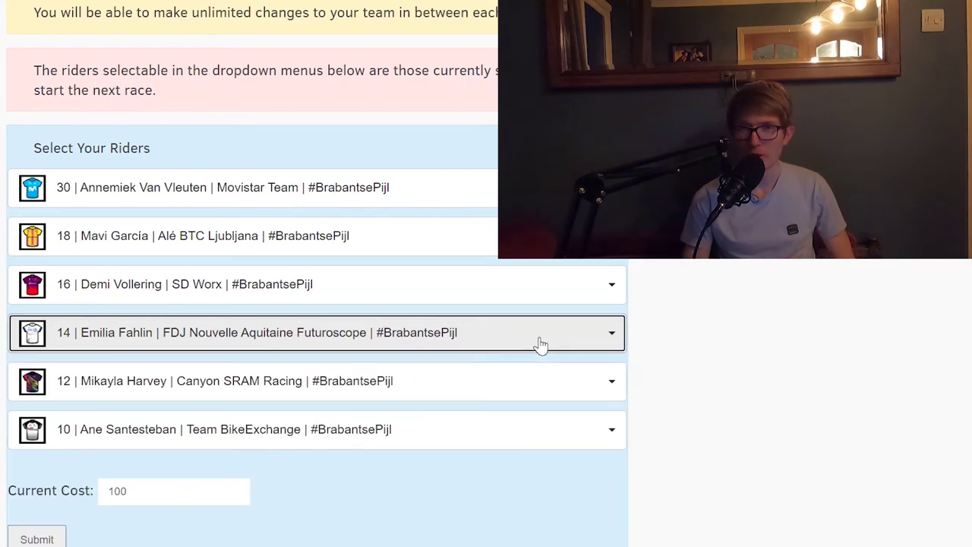